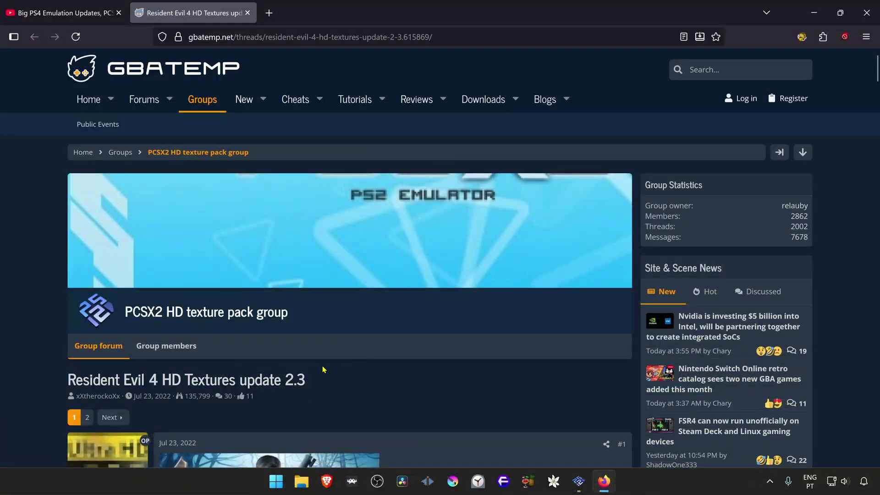
Step: Scroll to the first post and highlight the serials SLES-53702 (PAL) and SLUS-21134 (US)
{"action": "scroll", "coordinate": [262, 365], "scroll_direction": "down", "scroll_amount": 3}
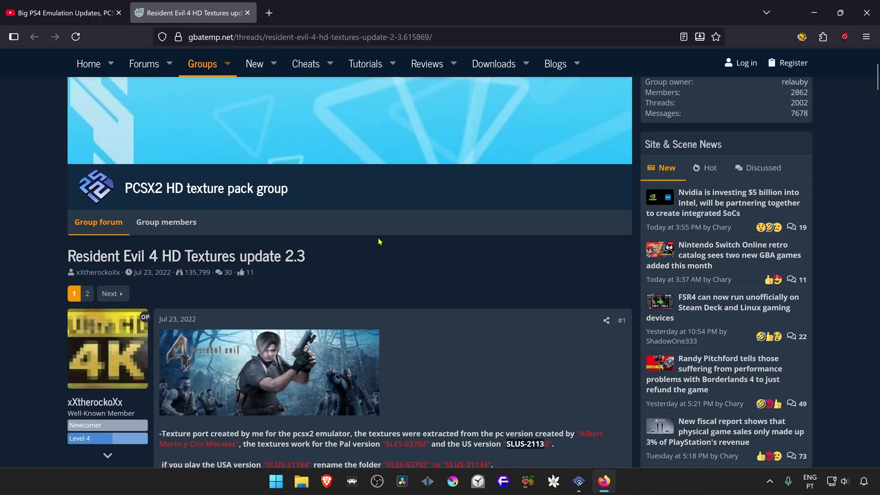
{"action": "scroll", "coordinate": [384, 245], "scroll_direction": "down", "scroll_amount": 2}
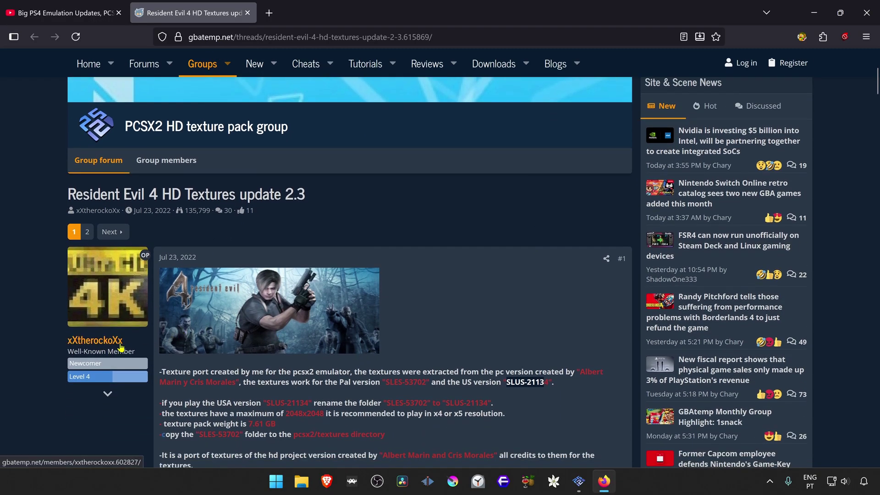
{"action": "left_click", "coordinate": [356, 369]}
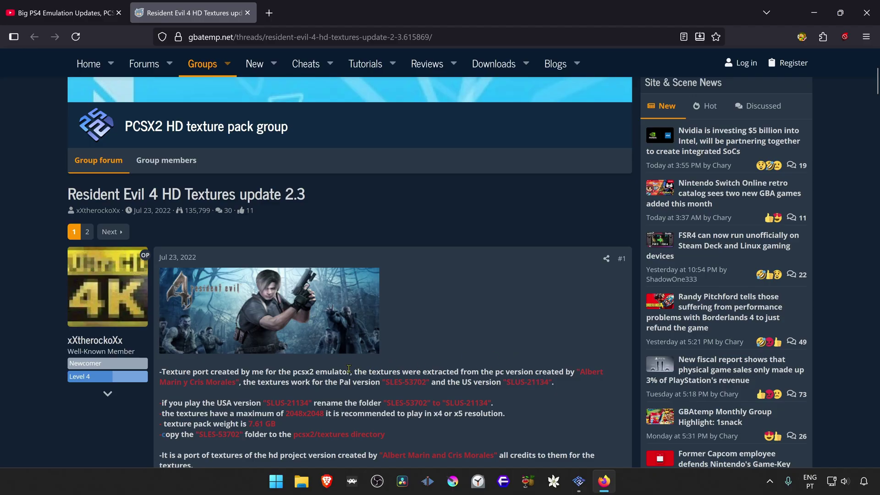
{"action": "left_click_drag", "start_coordinate": [295, 373], "coordinate": [524, 381]}
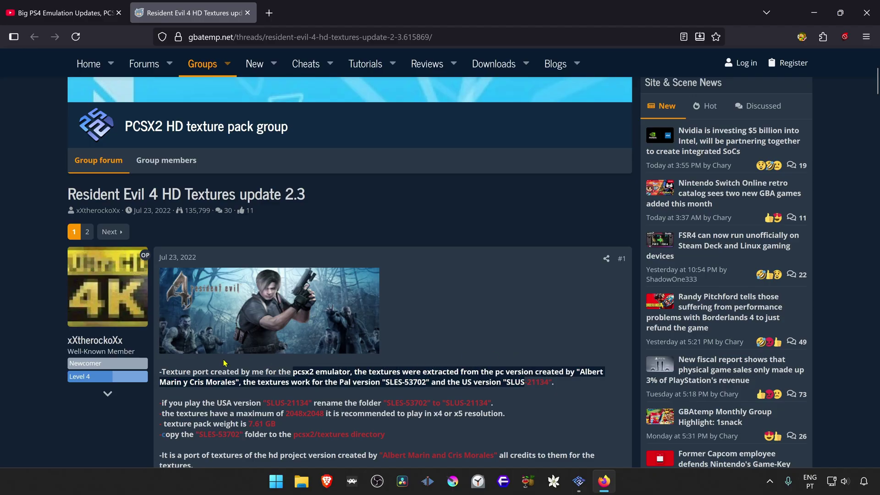
{"action": "left_click", "coordinate": [400, 379]}
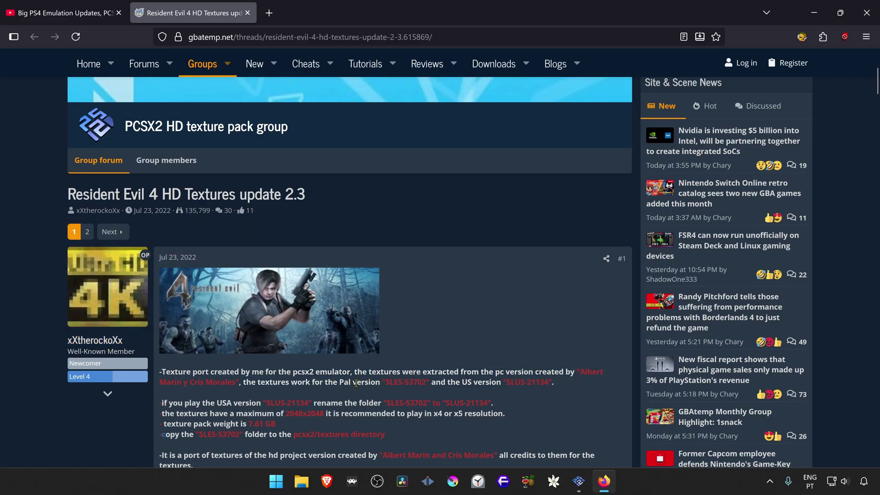
{"action": "left_click_drag", "start_coordinate": [387, 383], "coordinate": [425, 383]}
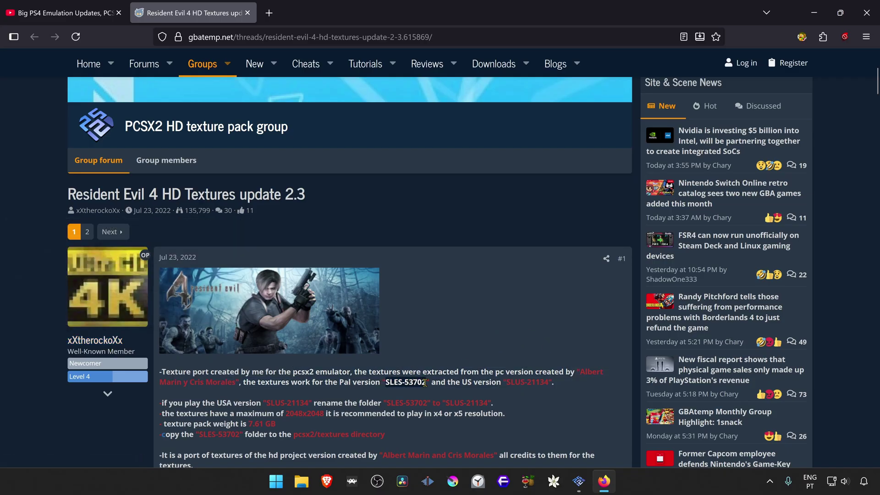
{"action": "left_click_drag", "start_coordinate": [505, 382], "coordinate": [552, 383]}
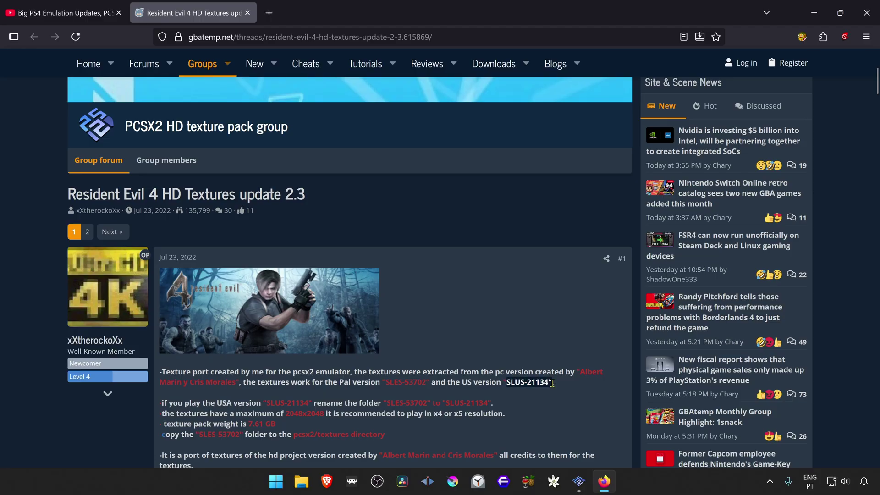
Step: Download the v2.3 texture pack from MediaFire and save it to the Desktop
{"action": "scroll", "coordinate": [408, 301], "scroll_direction": "down", "scroll_amount": 10}
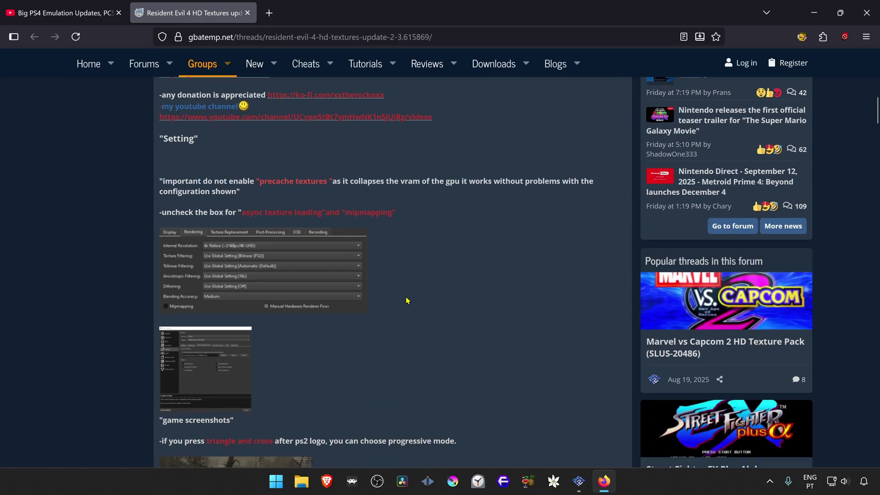
{"action": "scroll", "coordinate": [407, 301], "scroll_direction": "down", "scroll_amount": 15}
{"action": "scroll", "coordinate": [403, 300], "scroll_direction": "up", "scroll_amount": 5}
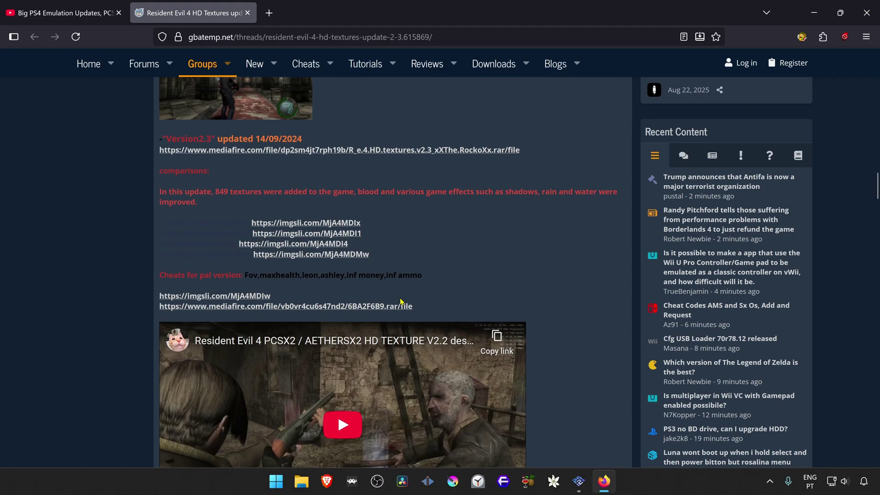
{"action": "scroll", "coordinate": [403, 300], "scroll_direction": "up", "scroll_amount": 4}
{"action": "left_click", "coordinate": [295, 340]}
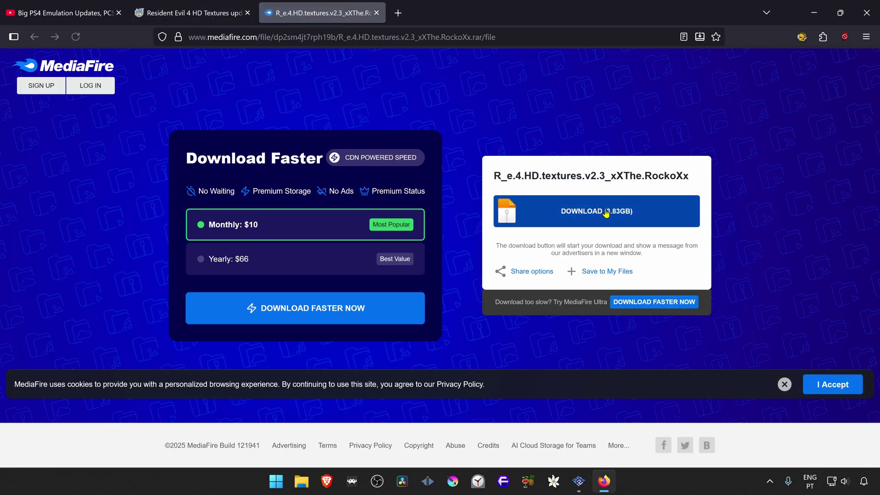
{"action": "left_click", "coordinate": [607, 211]}
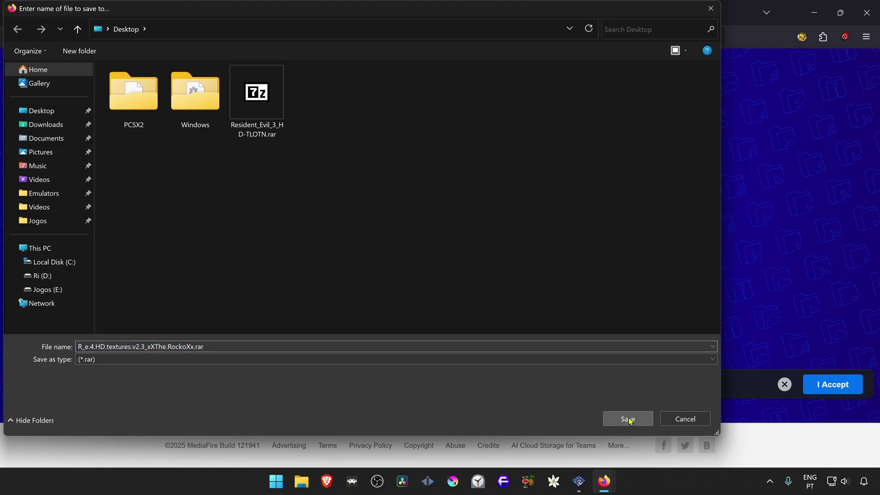
{"action": "left_click", "coordinate": [627, 419]}
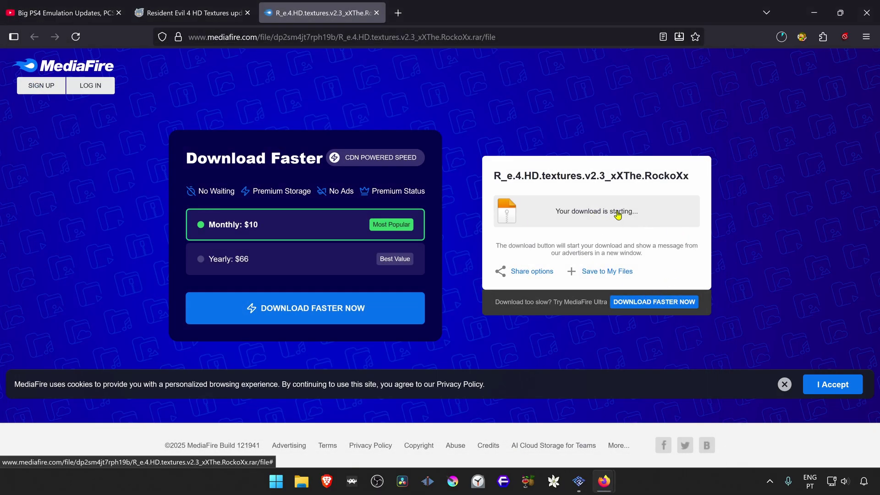
Step: Return to the GBAtemp thread and scroll further down it
{"action": "left_click", "coordinate": [225, 6]}
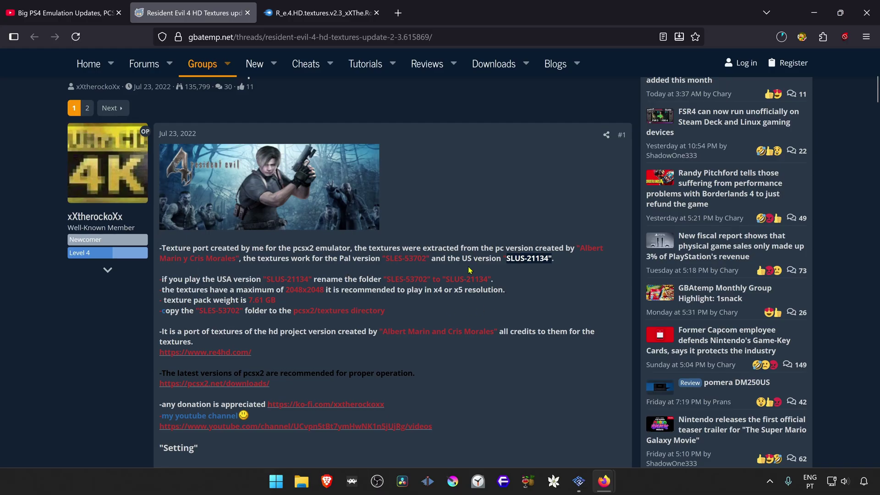
{"action": "scroll", "coordinate": [470, 270], "scroll_direction": "down", "scroll_amount": 3}
{"action": "scroll", "coordinate": [435, 316], "scroll_direction": "down", "scroll_amount": 9}
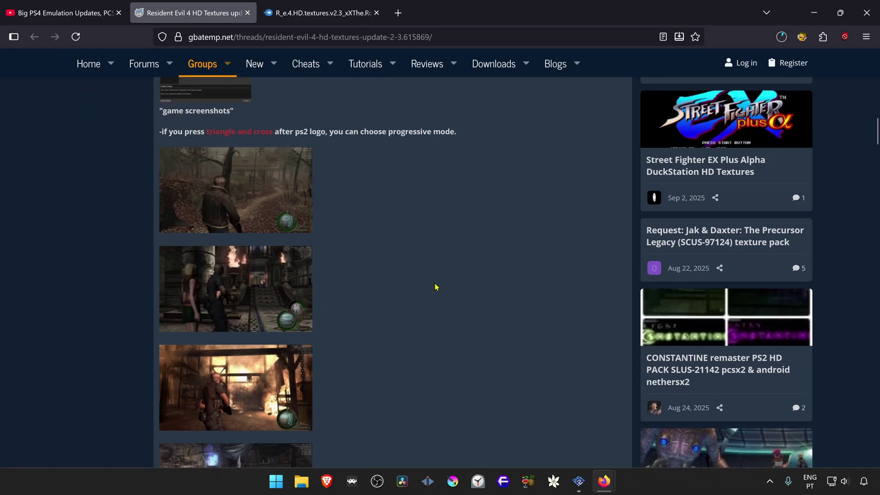
{"action": "scroll", "coordinate": [409, 299], "scroll_direction": "down", "scroll_amount": 20}
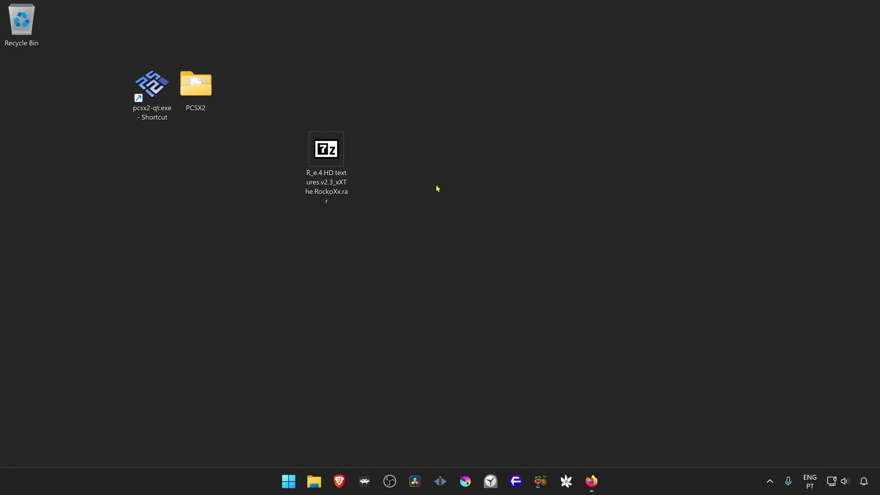
Step: Extract the texture archive onto the Desktop with 7-Zip's Extract Here
{"action": "right_click", "coordinate": [323, 154]}
{"action": "mouse_move", "coordinate": [413, 208]}
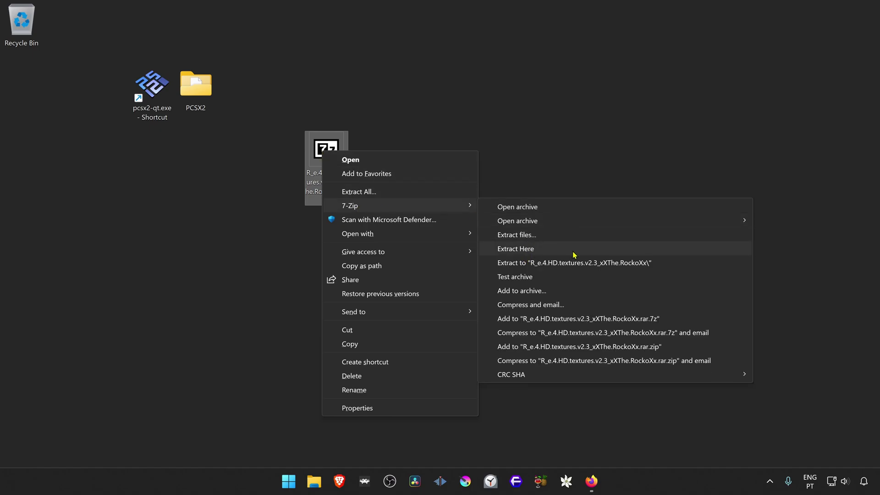
{"action": "left_click", "coordinate": [527, 125]}
{"action": "right_click", "coordinate": [329, 152]}
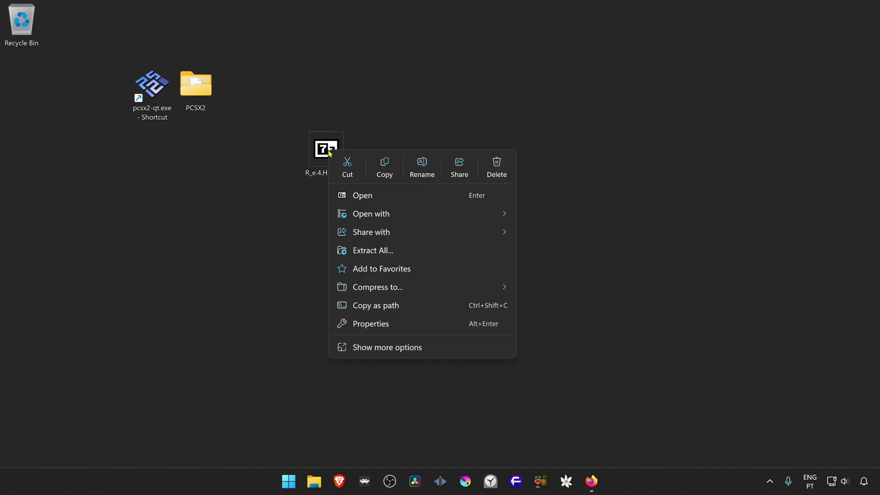
{"action": "left_click", "coordinate": [454, 354]}
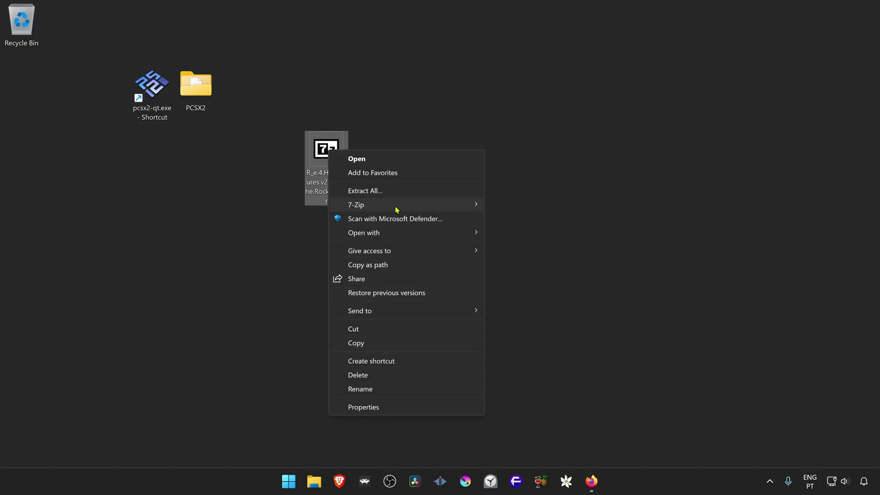
{"action": "mouse_move", "coordinate": [408, 210]}
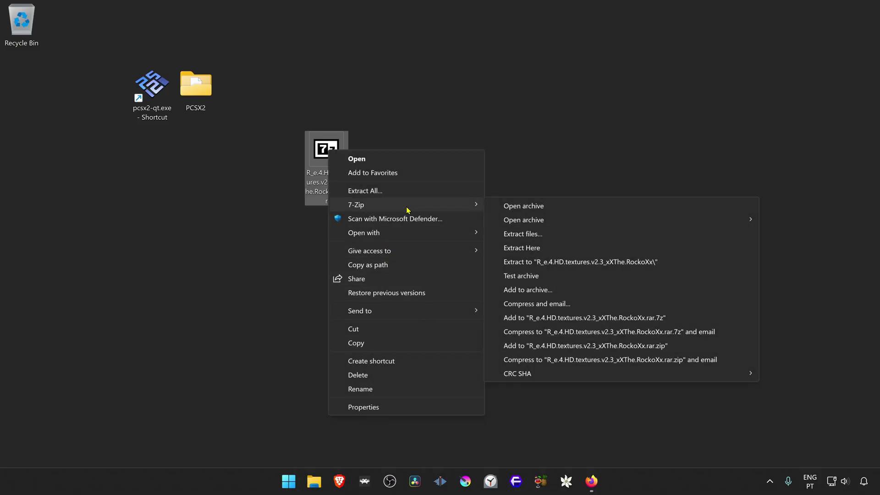
{"action": "left_click", "coordinate": [555, 253]}
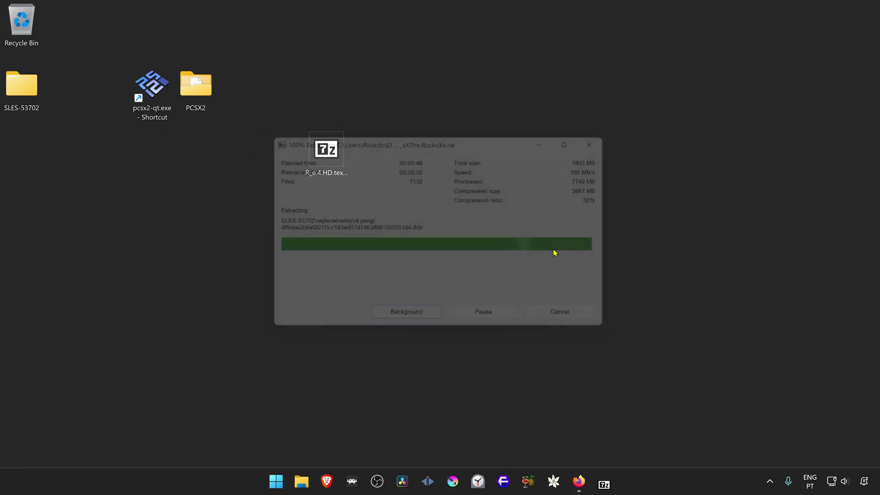
Step: Launch PCSX2 and open its data directory via Tools > Open Data Directory
{"action": "double_click", "coordinate": [154, 96]}
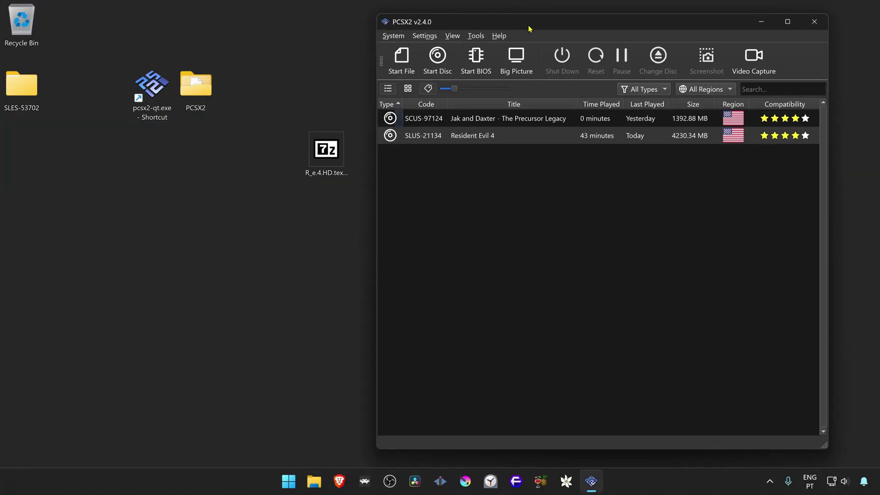
{"action": "left_click", "coordinate": [474, 39]}
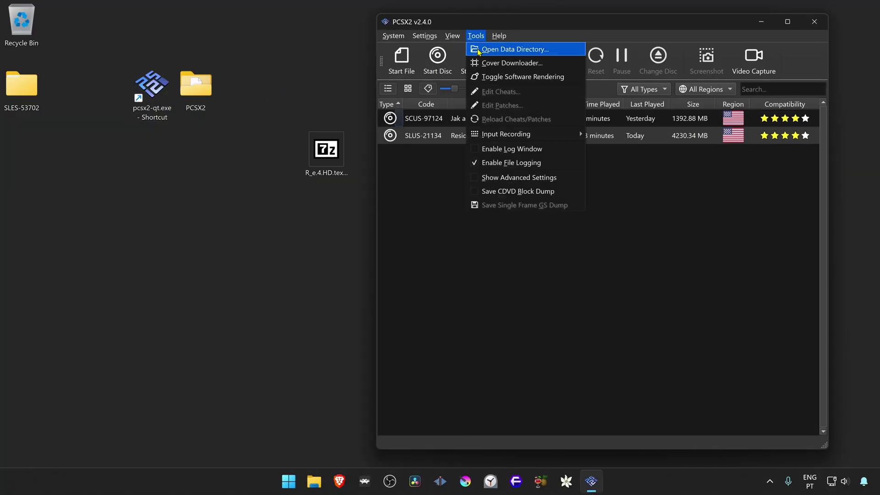
{"action": "left_click", "coordinate": [583, 50]}
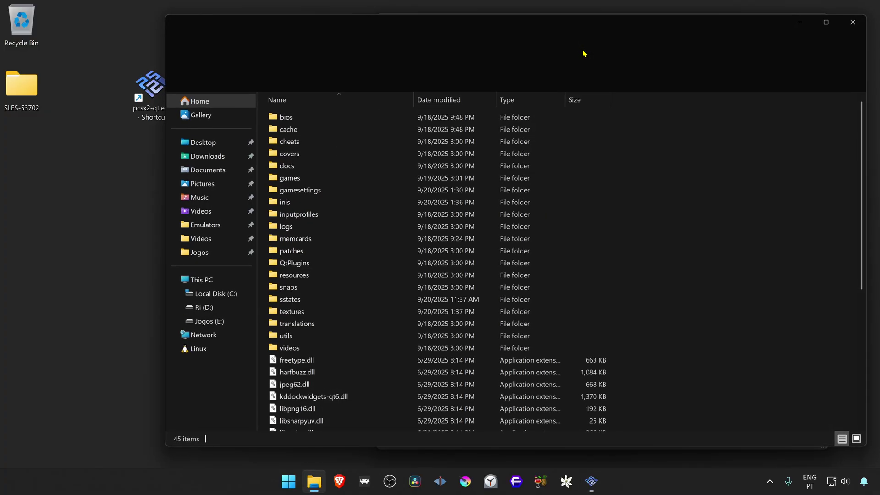
Step: Move the SLES-53702 desktop folder into PCSX2's textures folder with cut and paste
{"action": "double_click", "coordinate": [314, 311]}
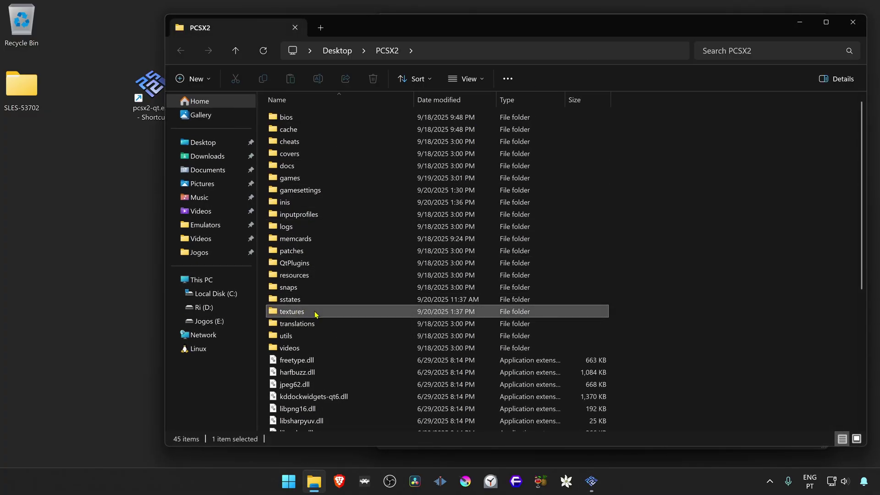
{"action": "right_click", "coordinate": [14, 91]}
{"action": "left_click", "coordinate": [28, 109]}
{"action": "right_click", "coordinate": [390, 169]}
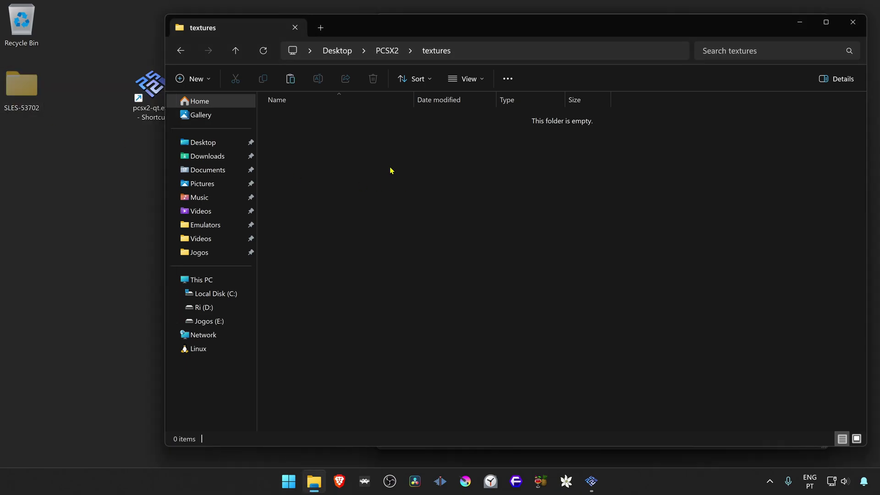
{"action": "left_click", "coordinate": [407, 183]}
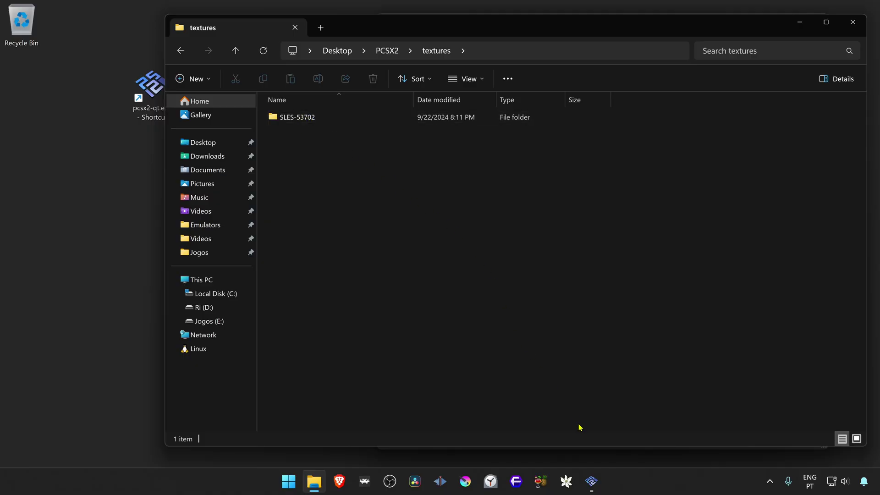
Step: Bring the PCSX2 game list forward and select Resident Evil 4
{"action": "left_click", "coordinate": [590, 483]}
{"action": "left_click_drag", "start_coordinate": [576, 31], "coordinate": [537, 37]}
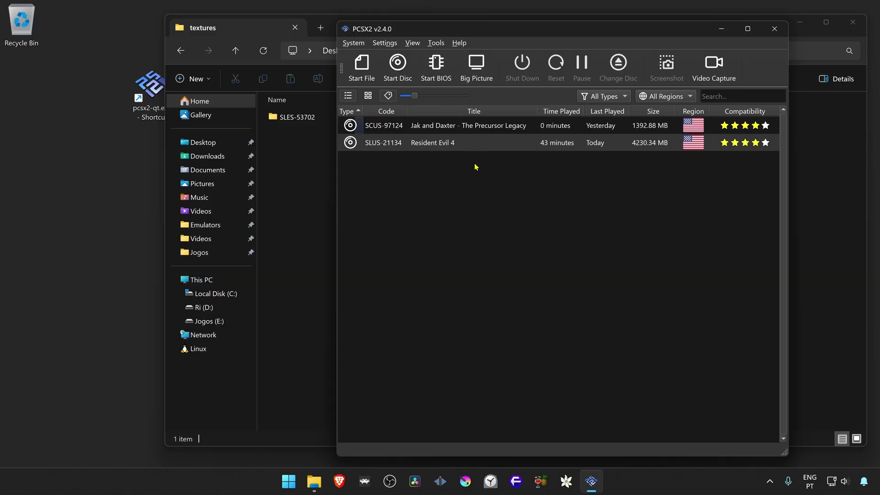
{"action": "left_click", "coordinate": [458, 145]}
Step: Copy the serial SLUS-21134 from Resident Evil 4's Properties window, then close it
{"action": "right_click", "coordinate": [458, 135]}
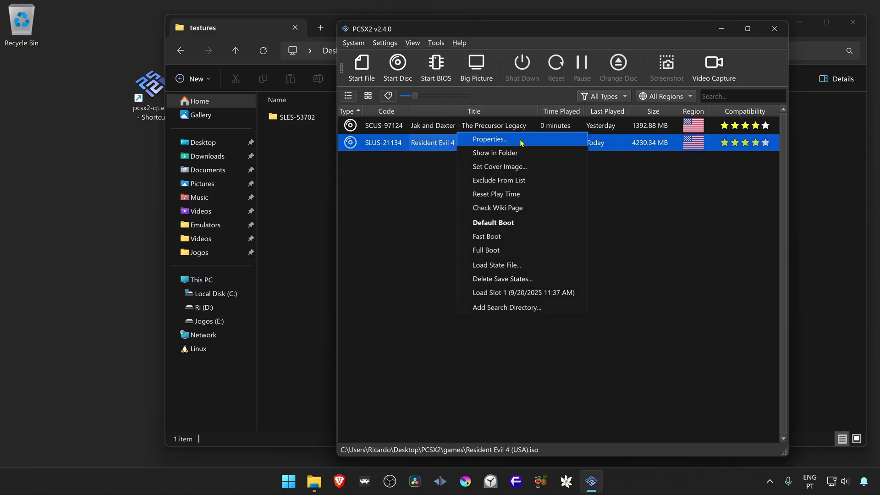
{"action": "left_click", "coordinate": [520, 140]}
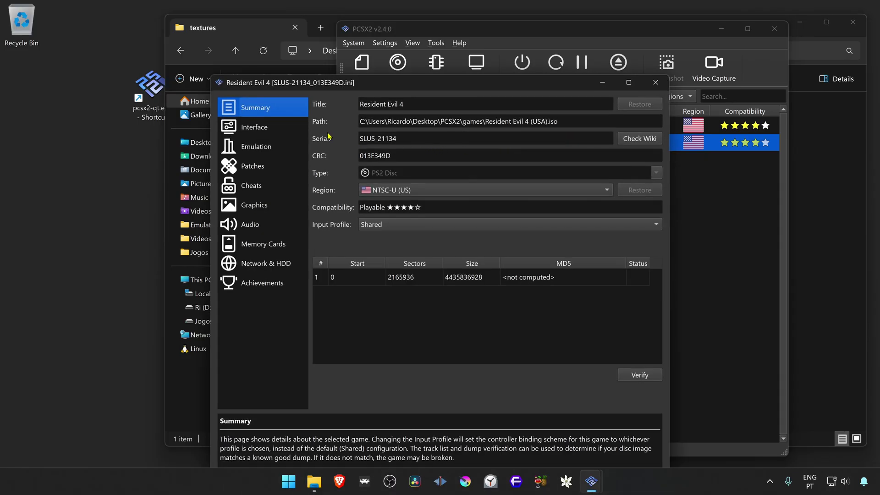
{"action": "left_click_drag", "start_coordinate": [410, 146], "coordinate": [346, 142]}
{"action": "right_click", "coordinate": [385, 141]}
{"action": "left_click", "coordinate": [420, 146]}
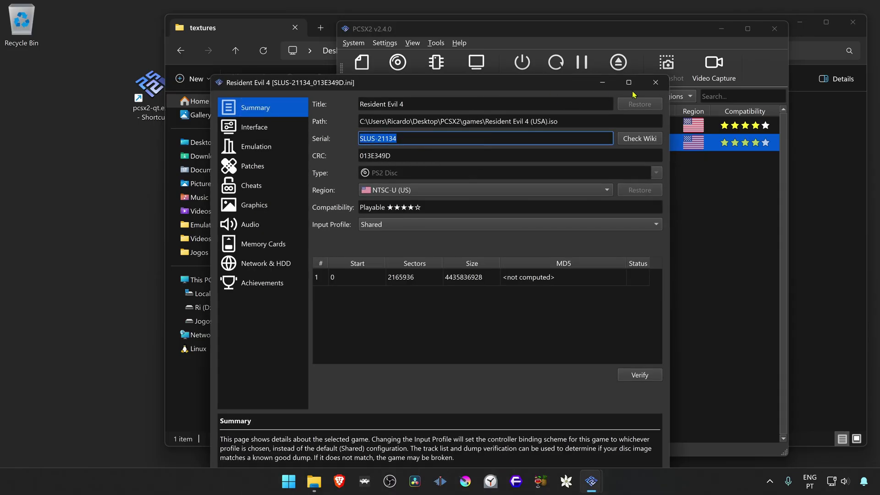
{"action": "left_click", "coordinate": [655, 82]}
Step: Rename the SLES-53702 texture folder to SLUS-21134 and close File Explorer
{"action": "key", "text": "alt+Tab"}
{"action": "left_click", "coordinate": [297, 118]}
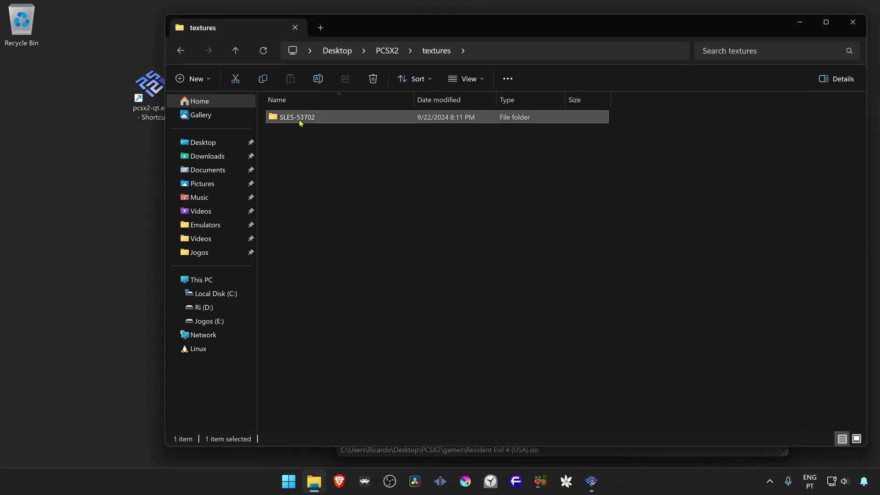
{"action": "left_click", "coordinate": [306, 118]}
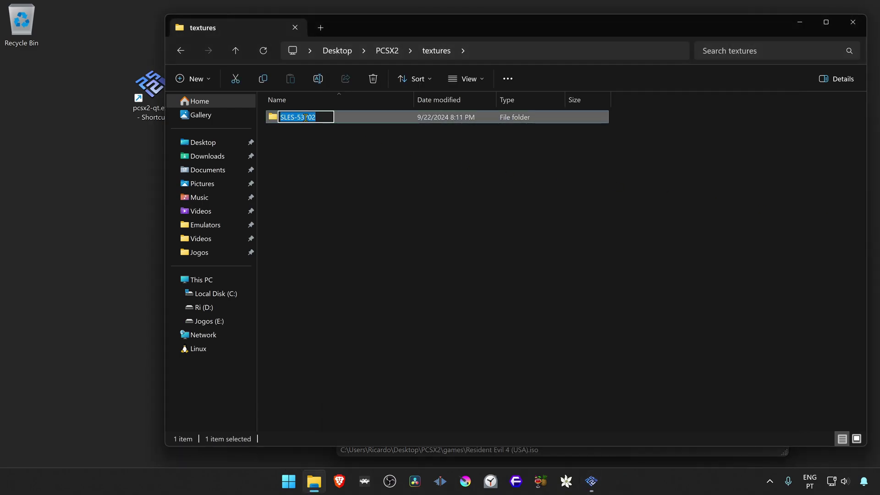
{"action": "key", "text": "ctrl+v"}
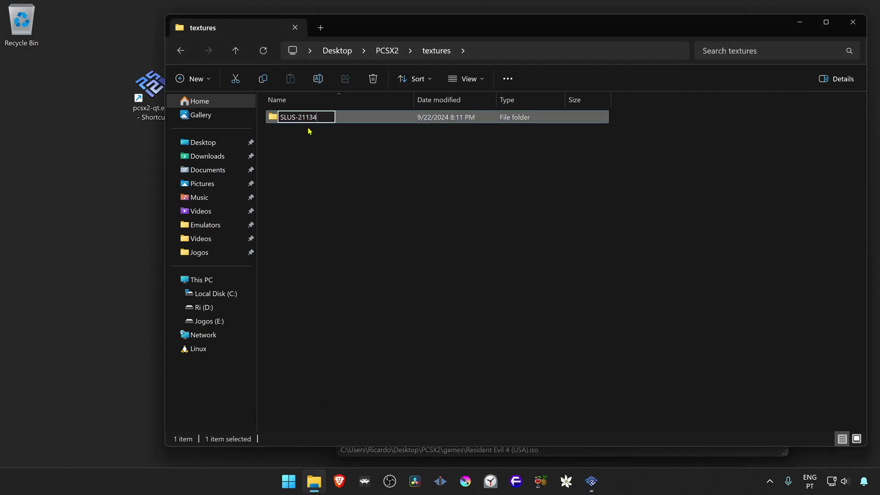
{"action": "left_click", "coordinate": [411, 210]}
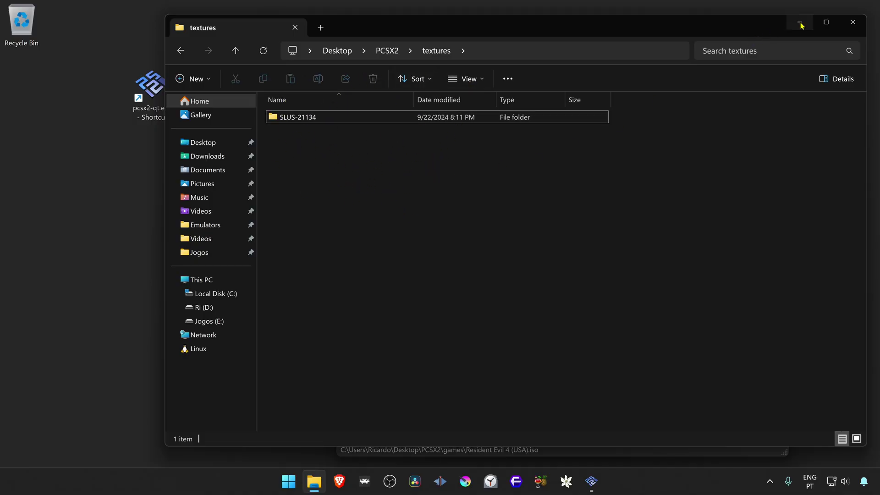
{"action": "left_click", "coordinate": [849, 26]}
Step: Open Resident Evil 4's Properties at the Graphics > Rendering settings
{"action": "left_click_drag", "start_coordinate": [556, 33], "coordinate": [526, 29]}
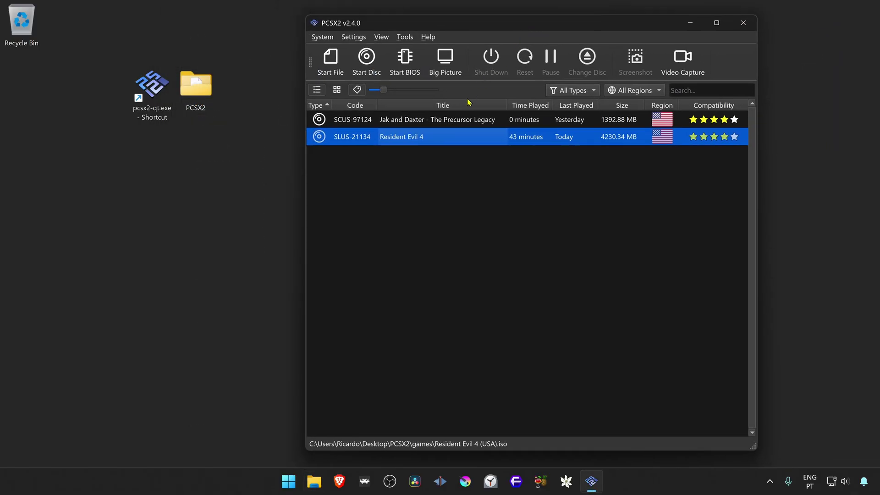
{"action": "right_click", "coordinate": [431, 142]}
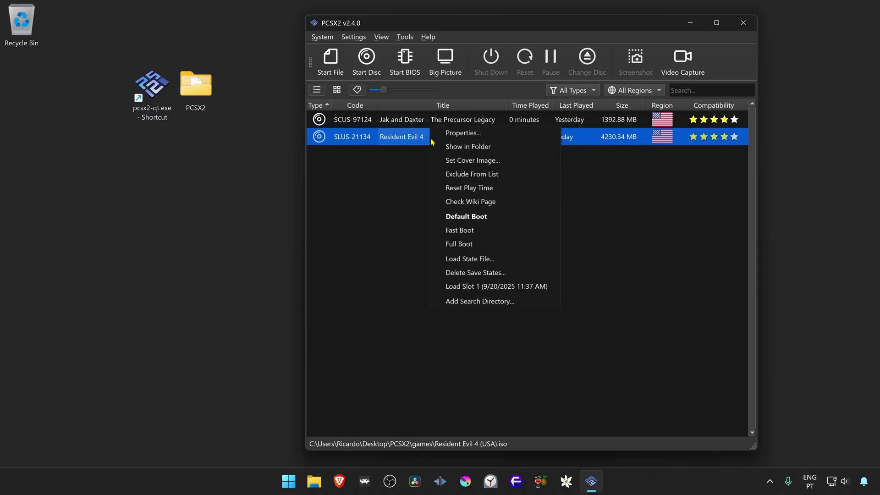
{"action": "left_click", "coordinate": [504, 135]}
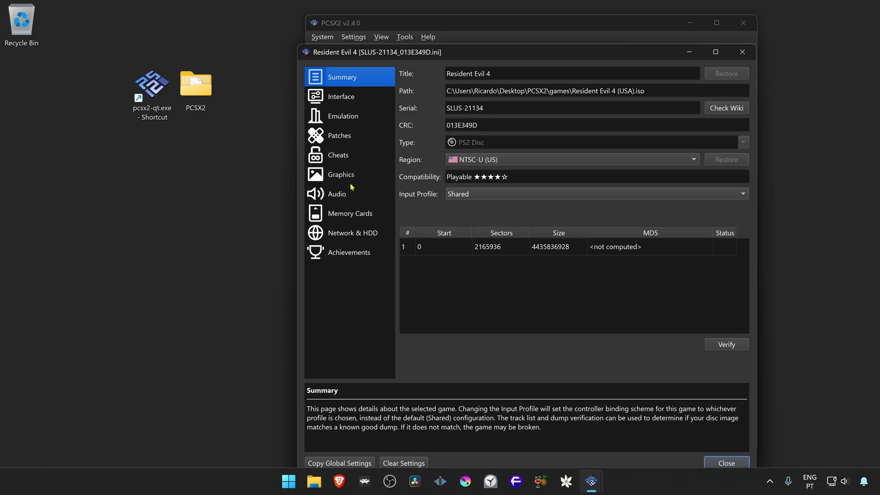
{"action": "left_click", "coordinate": [366, 175]}
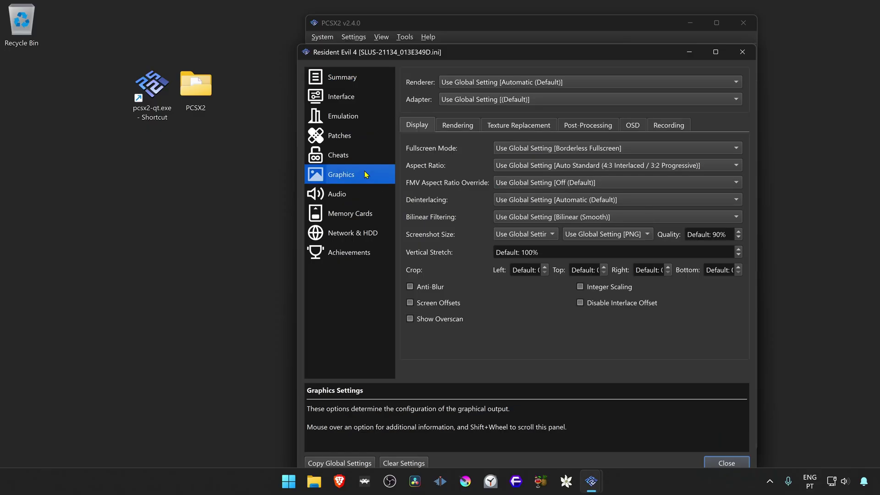
{"action": "left_click", "coordinate": [469, 130]}
Step: Adjust the mipmapping option and set Internal Resolution to 6x Native (~2160px/4K UHD)
{"action": "mouse_move", "coordinate": [435, 251]}
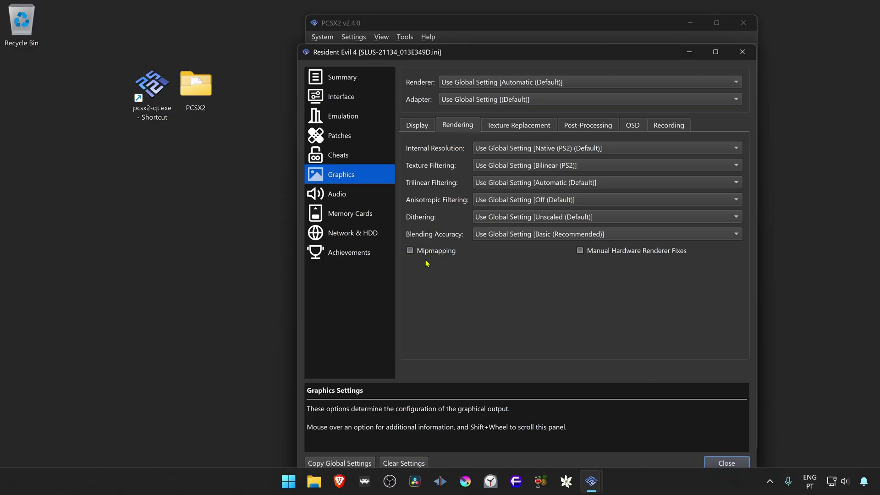
{"action": "left_click_drag", "start_coordinate": [430, 60], "coordinate": [417, 67]}
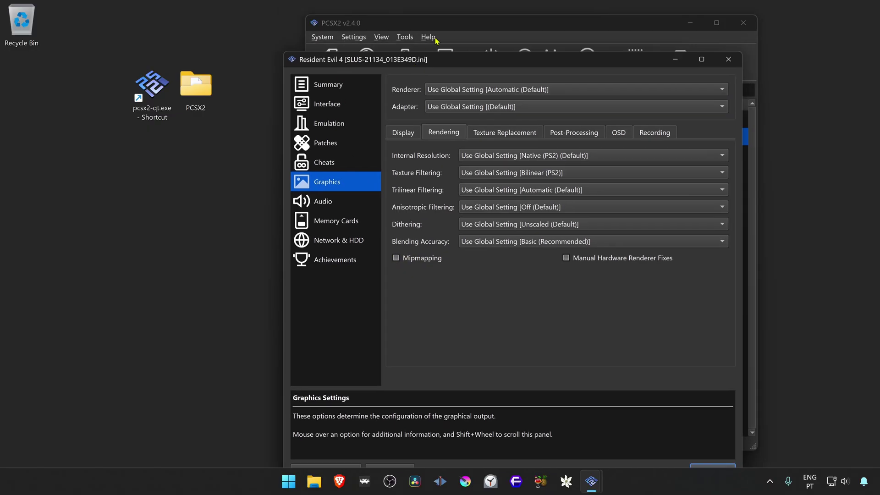
{"action": "left_click", "coordinate": [396, 258]}
{"action": "left_click", "coordinate": [543, 160]}
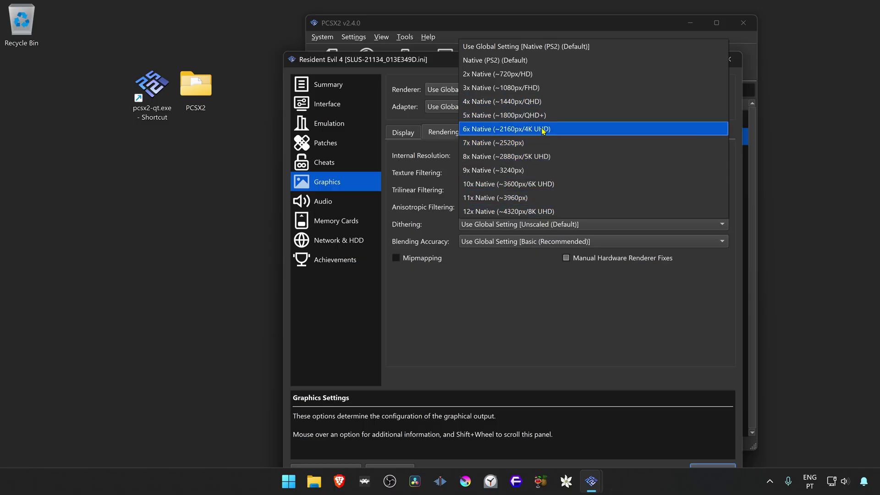
{"action": "left_click", "coordinate": [559, 133]}
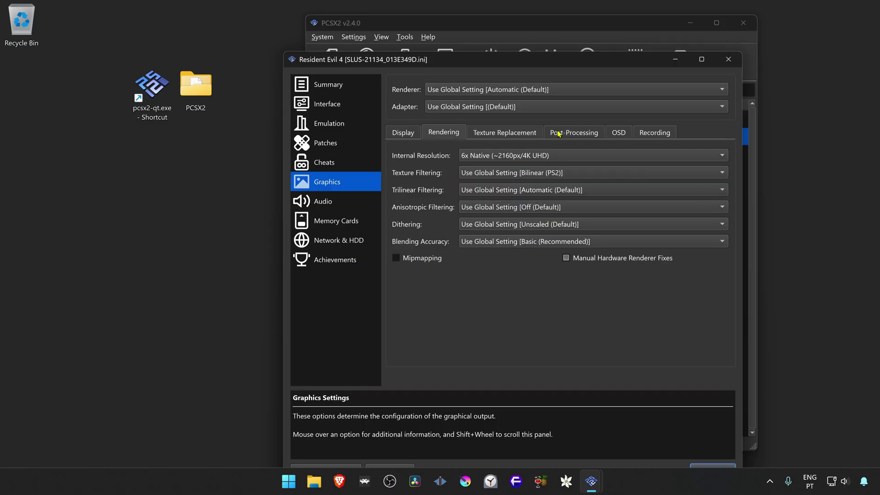
Step: Enable Load Textures under Texture Replacement, close the settings, and launch Resident Evil 4
{"action": "left_click", "coordinate": [530, 137]}
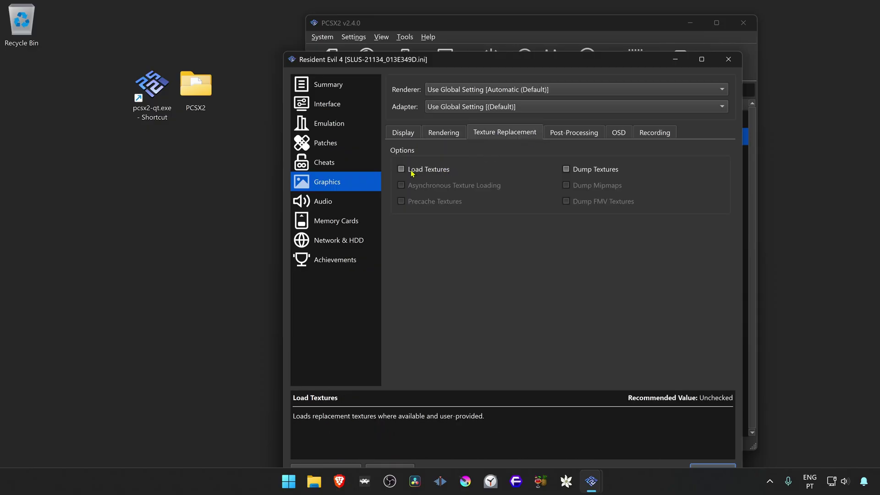
{"action": "left_click", "coordinate": [439, 174]}
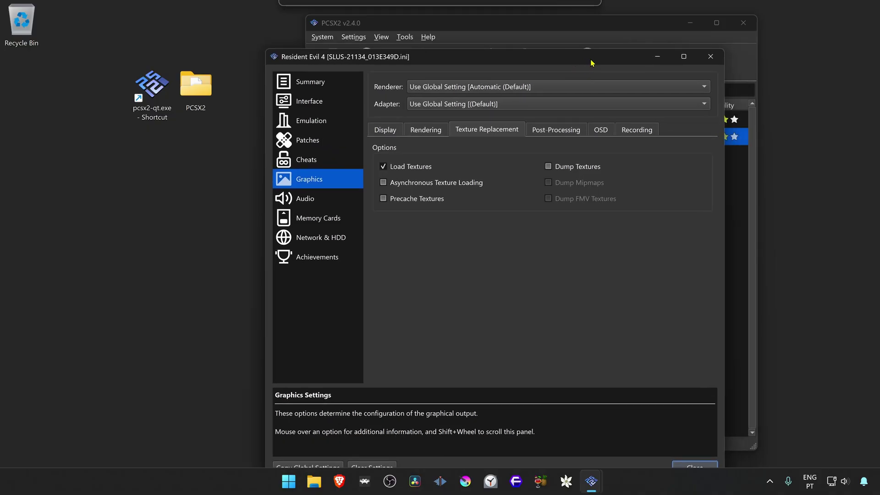
{"action": "left_click", "coordinate": [729, 59]}
{"action": "double_click", "coordinate": [444, 138]}
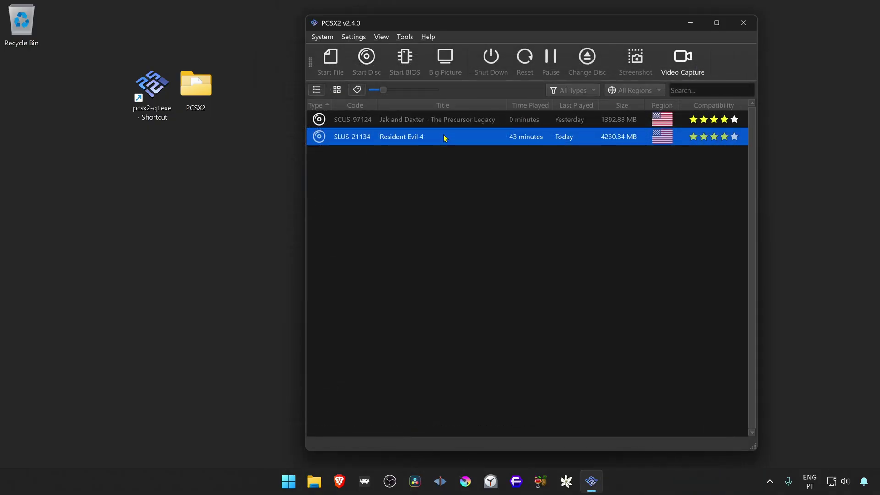
Step: Move the game window left and switch the Resident Evil 4 display to fullscreen
{"action": "left_click_drag", "start_coordinate": [622, 30], "coordinate": [522, 27]}
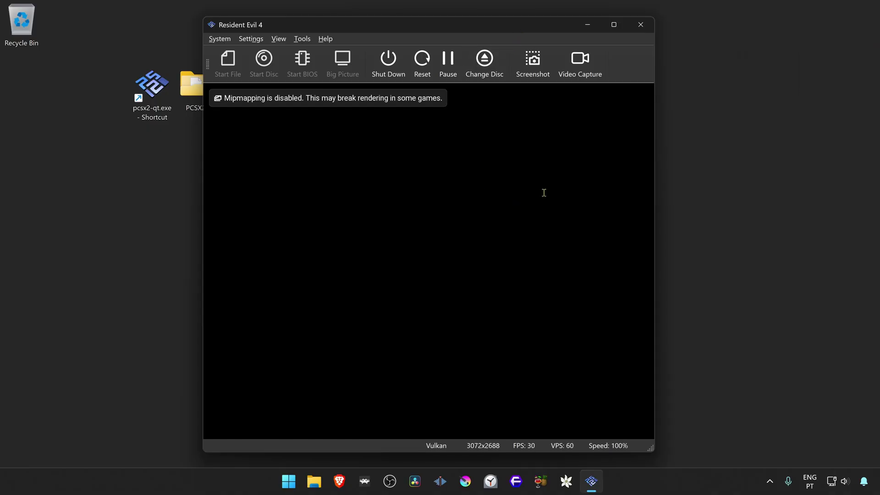
{"action": "double_click", "coordinate": [520, 200]}
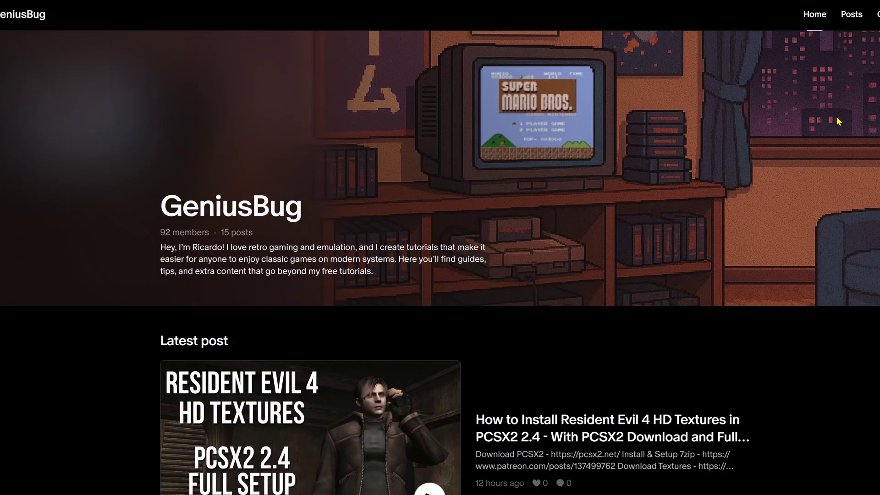
Step: Scroll the GeniusBug Patreon page to the latest RE4 HD textures post and recent posts
{"action": "scroll", "coordinate": [838, 122], "scroll_direction": "down", "scroll_amount": 5}
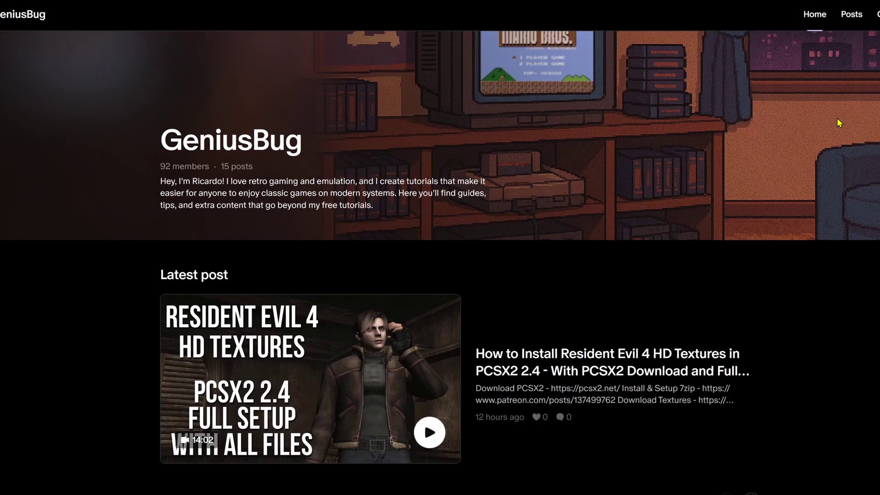
{"action": "scroll", "coordinate": [839, 121], "scroll_direction": "down", "scroll_amount": 1}
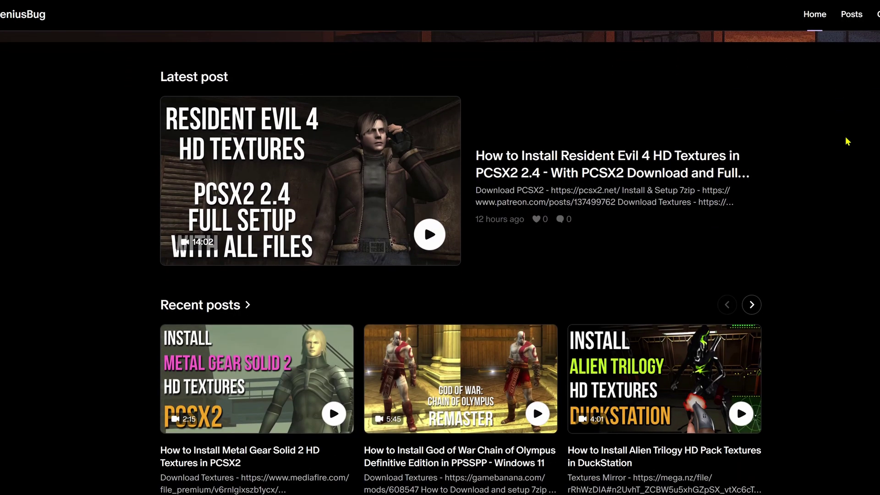
{"action": "scroll", "coordinate": [853, 161], "scroll_direction": "down", "scroll_amount": 7}
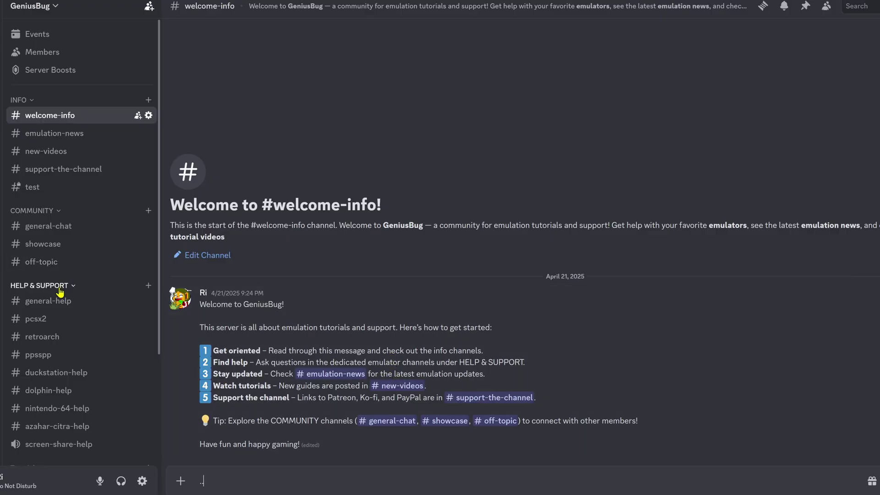
Step: Browse the recent messages in the GeniusBug server's #general-help channel
{"action": "left_click", "coordinate": [52, 300]}
{"action": "scroll", "coordinate": [416, 265], "scroll_direction": "up", "scroll_amount": 7}
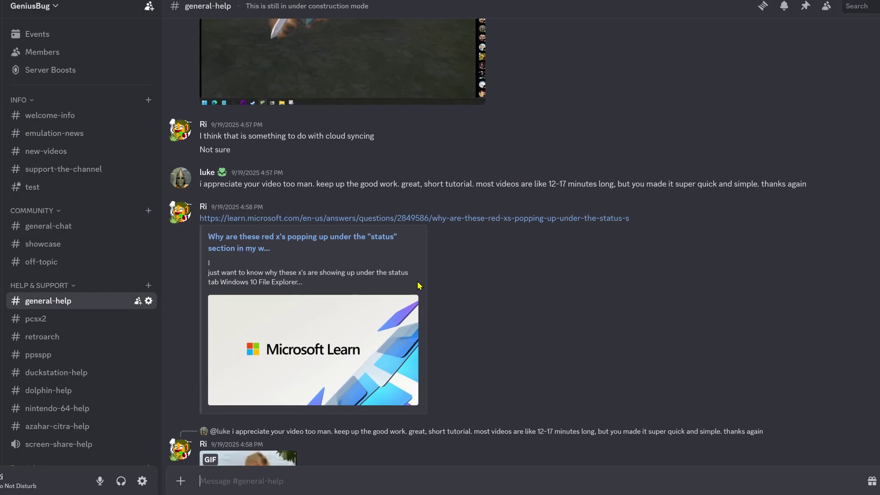
{"action": "scroll", "coordinate": [417, 288], "scroll_direction": "up", "scroll_amount": 14}
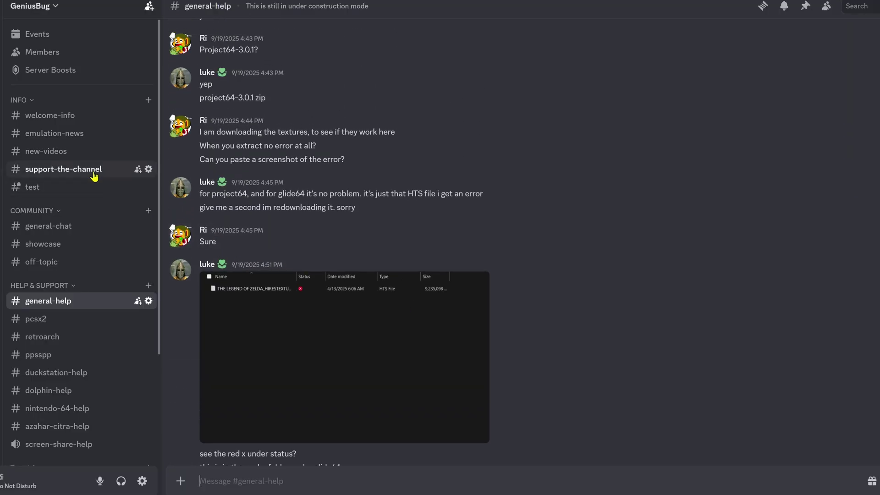
Step: Switch to #emulation-news and scroll to the Link's Awakening DX HD update post
{"action": "left_click", "coordinate": [67, 134]}
{"action": "scroll", "coordinate": [442, 121], "scroll_direction": "up", "scroll_amount": 7}
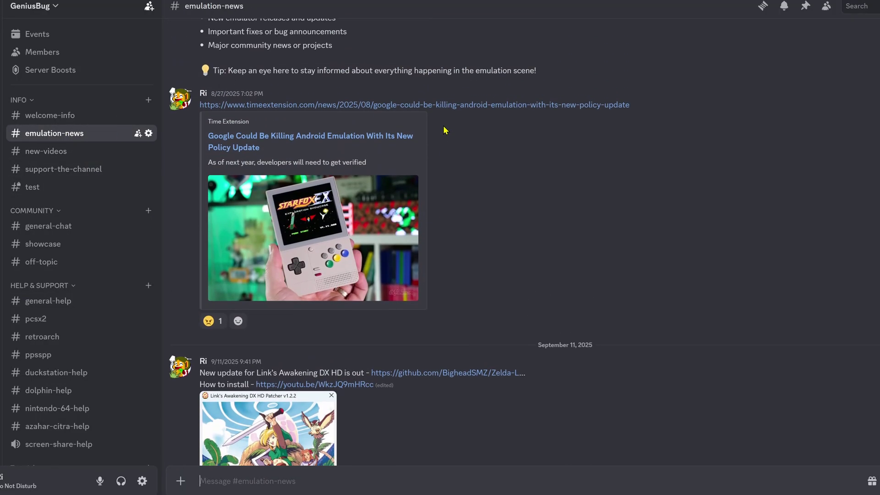
{"action": "scroll", "coordinate": [443, 125], "scroll_direction": "down", "scroll_amount": 2}
{"action": "scroll", "coordinate": [443, 125], "scroll_direction": "down", "scroll_amount": 6}
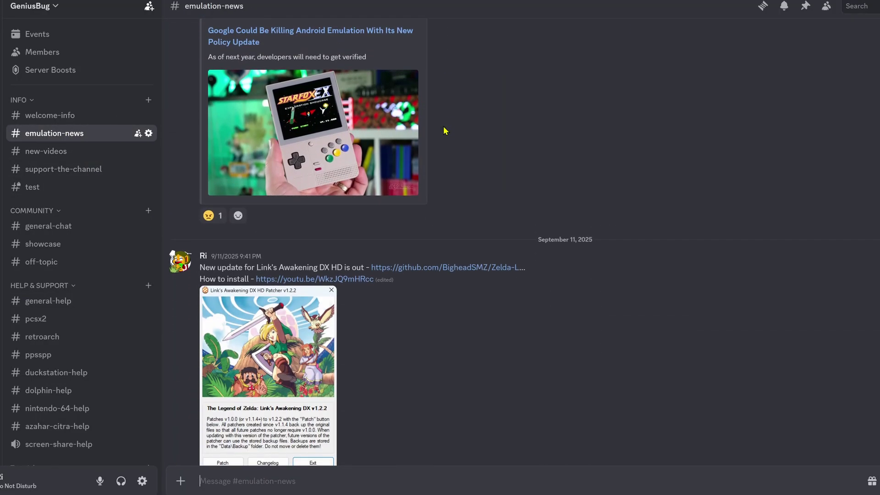